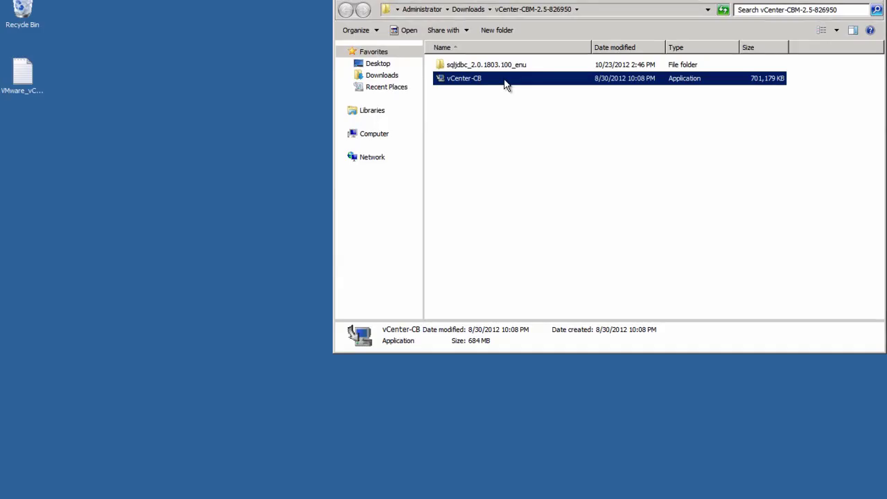
Step: Launch the vCenter-CB installer and bring its preparation window to the front
double_click(506, 80)
click(501, 89)
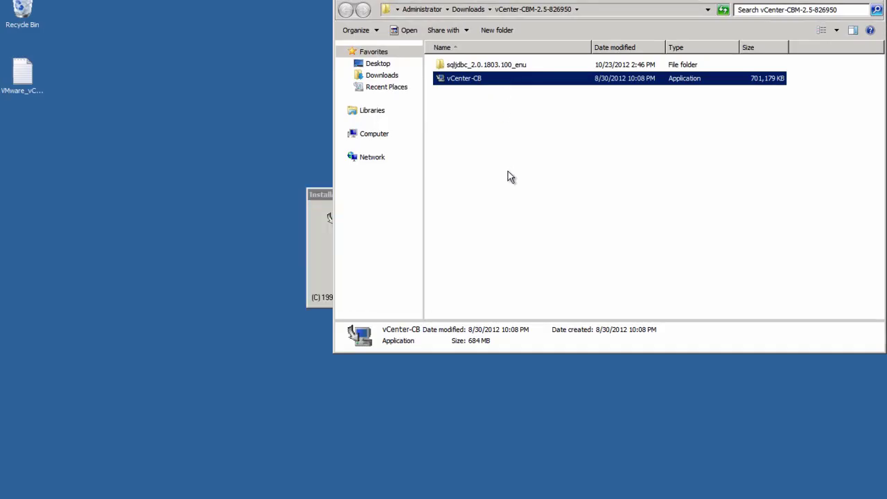
click(321, 255)
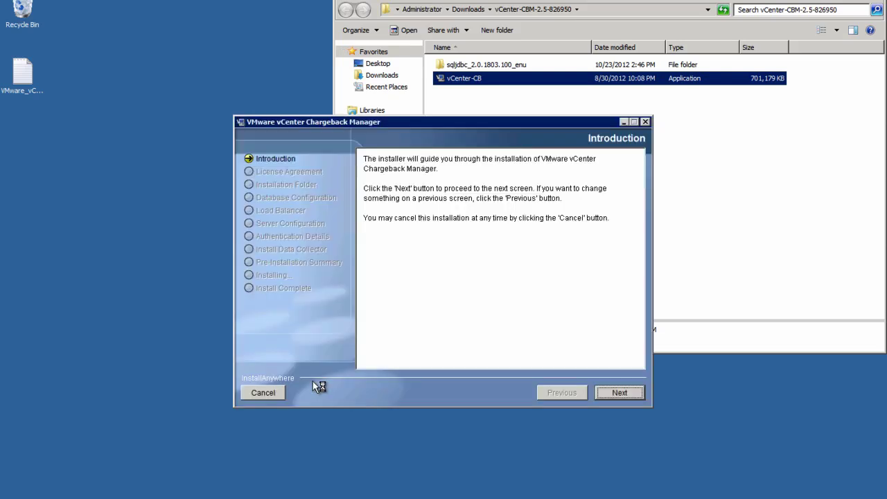
Step: Accept the license agreement and keep the default install folder
click(614, 393)
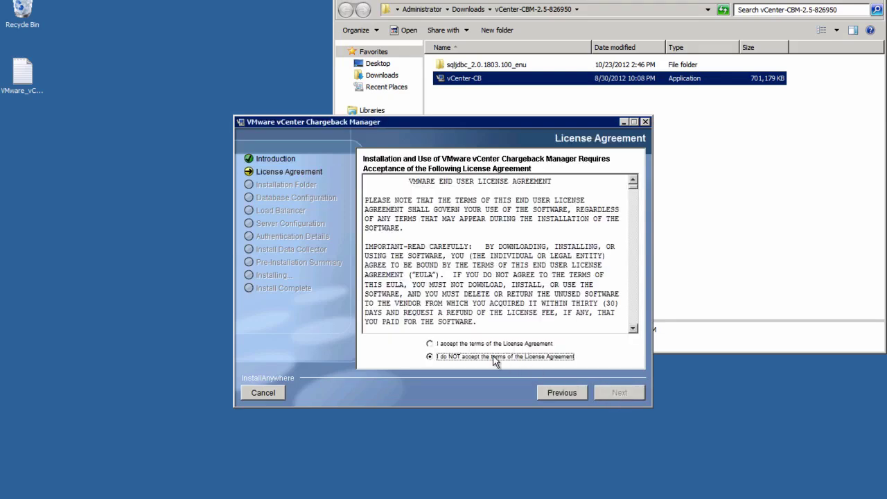
click(430, 343)
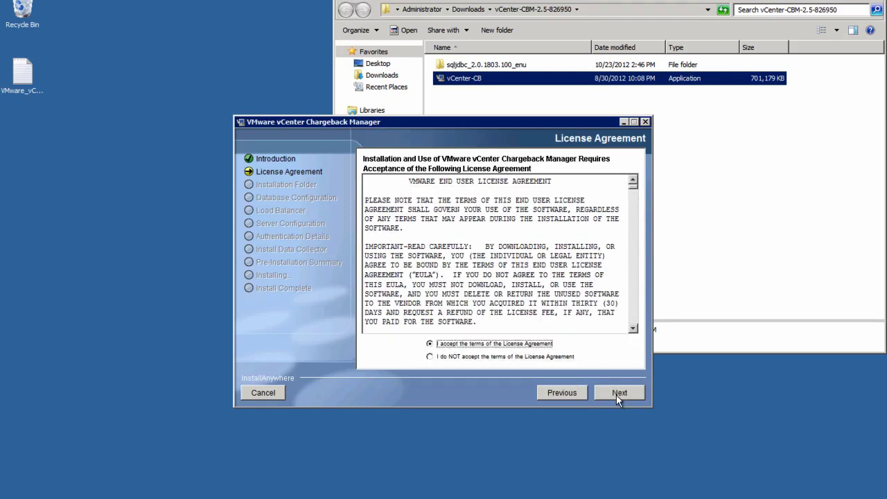
click(616, 394)
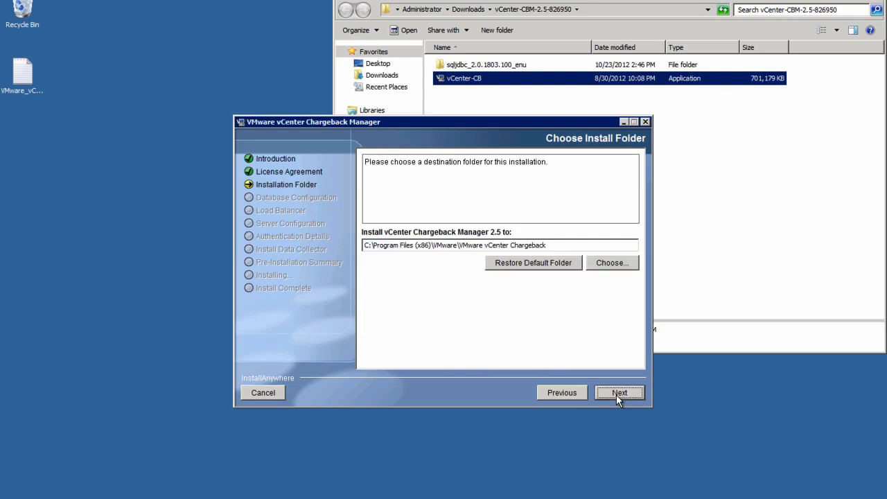
click(615, 394)
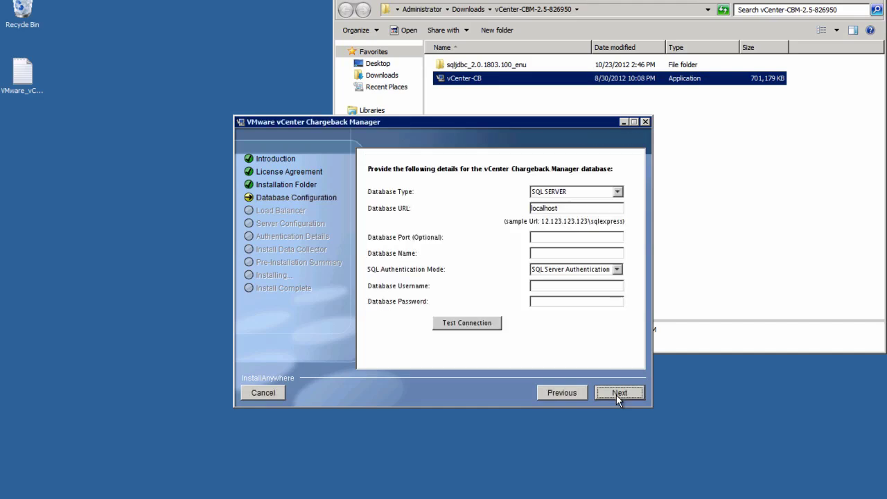
Step: Set the database type to ORACLE with URL oracle.rainpole.com
click(616, 192)
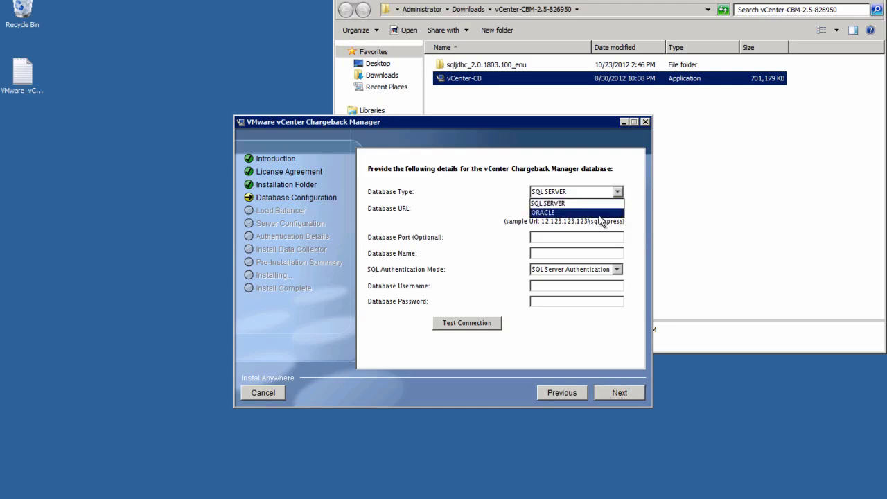
click(599, 212)
click(592, 209)
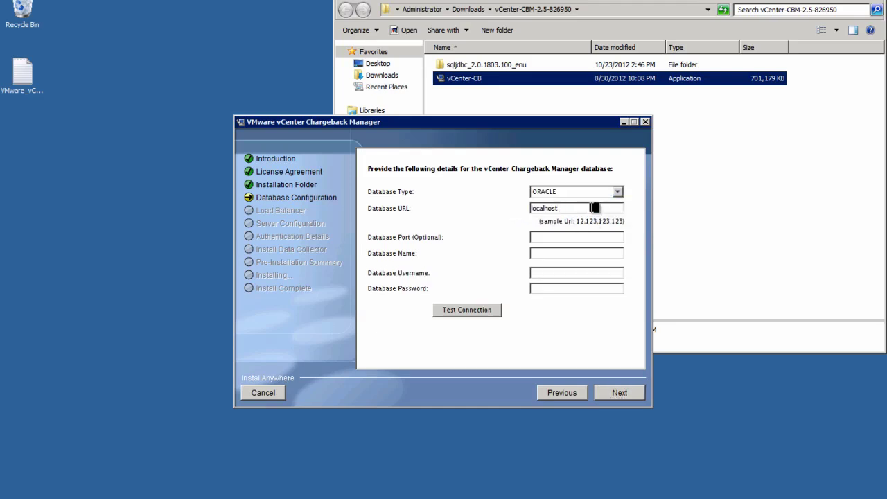
key(BackSpace)
key(BackSpace)
key(BackSpace)
key(BackSpace)
key(BackSpace)
key(BackSpace)
key(BackSpace)
key(BackSpace)
key(BackSpace)
text(oracle.rainpole.com)
Step: Enter database name orclXDB with the database user and password, then verify the connection succeeds
key(Tab)
key(Tab)
text(orclXDB)
key(Tab)
text(cbmuser)
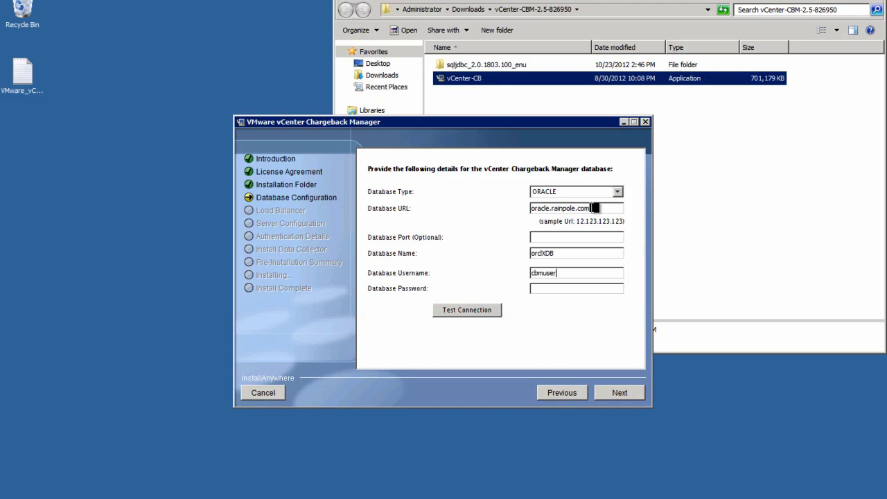
key(Tab)
text(******)
click(497, 313)
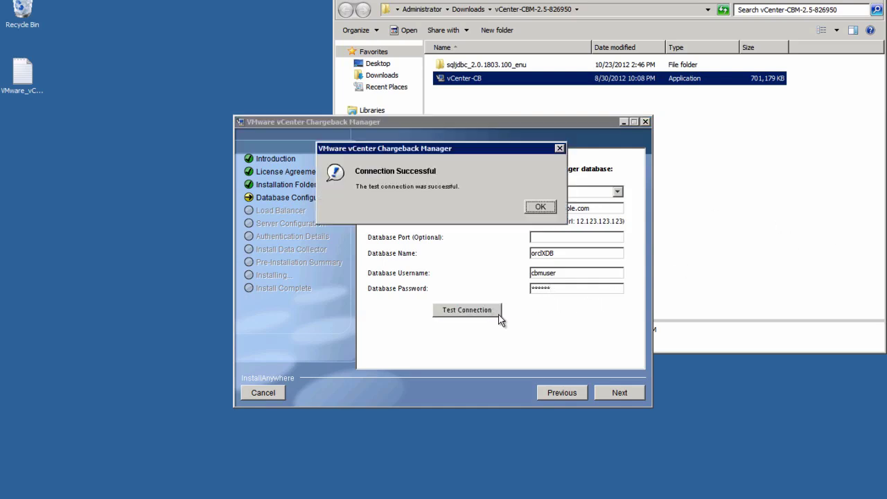
click(540, 208)
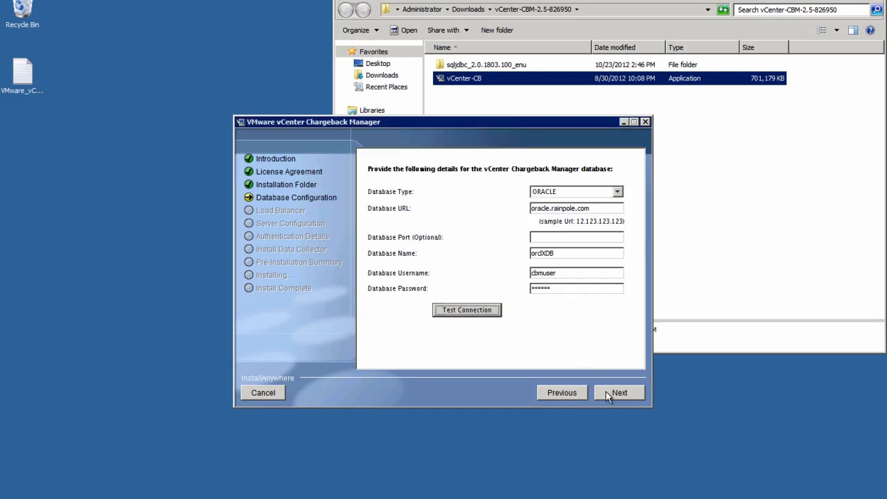
Step: Reuse the existing database and enter the admin e-mail for load balancer 192.168.110.123, port 443
click(607, 392)
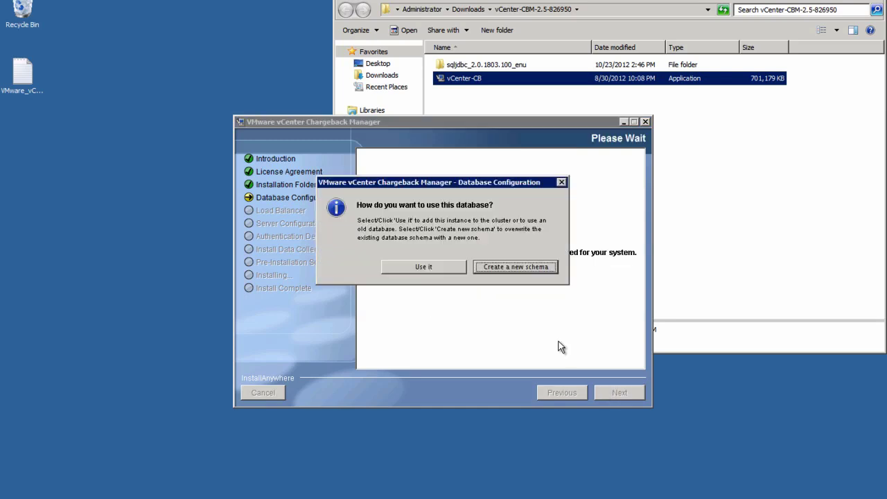
click(450, 267)
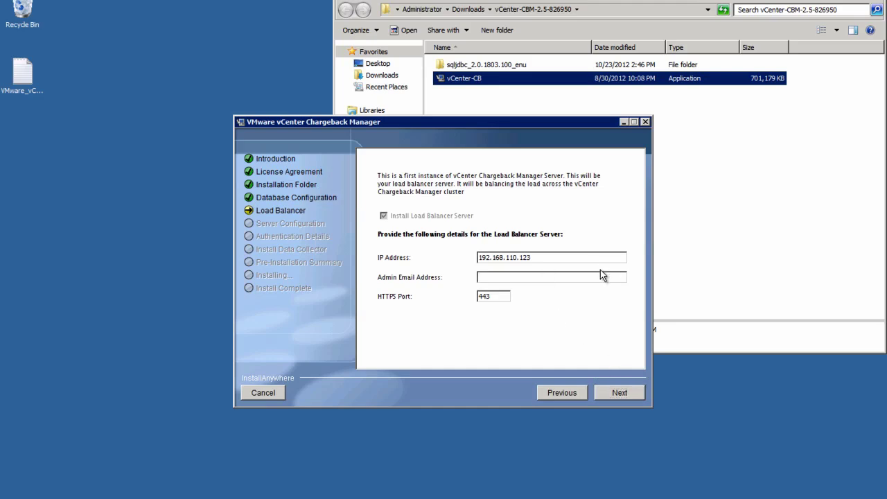
Step: Install the Chargeback Manager server, naming the instance 'Rainpole Chargeback Server 1'
click(638, 392)
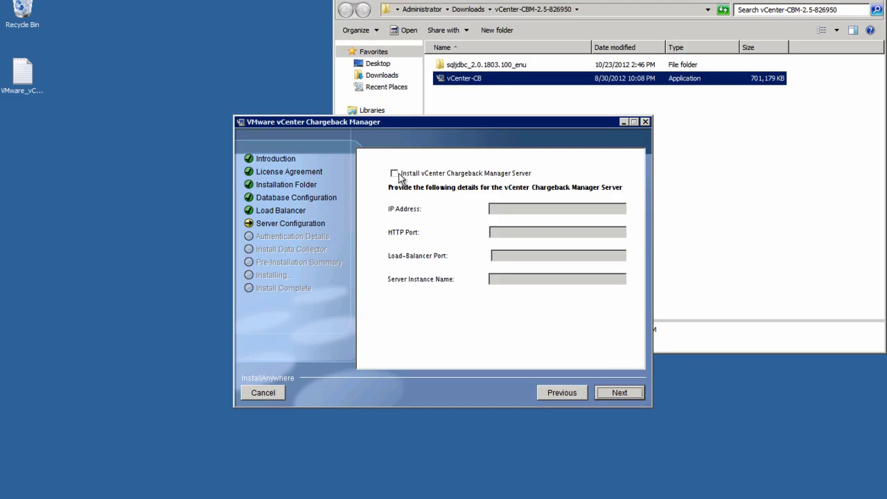
click(395, 176)
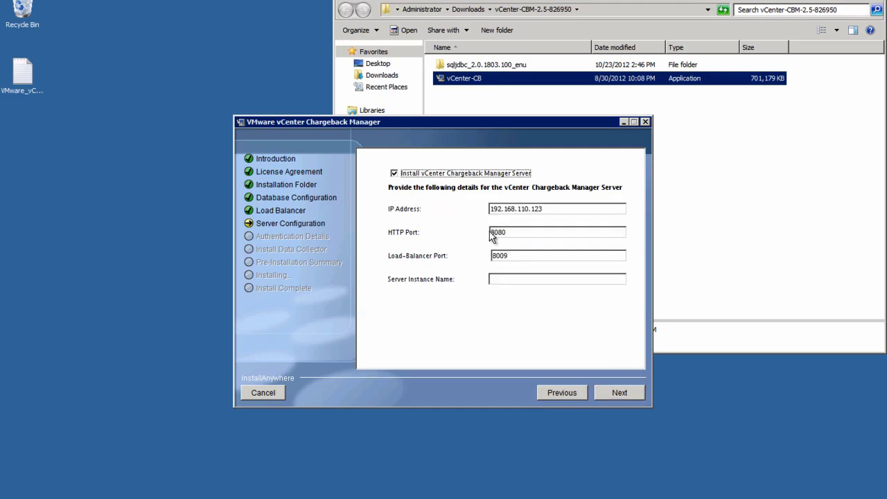
click(499, 278)
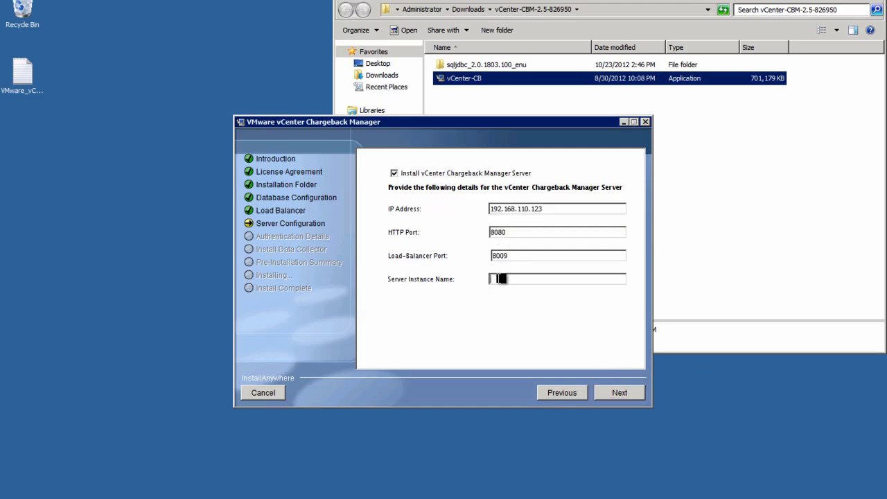
text(Rainpole Chargeback Server 1)
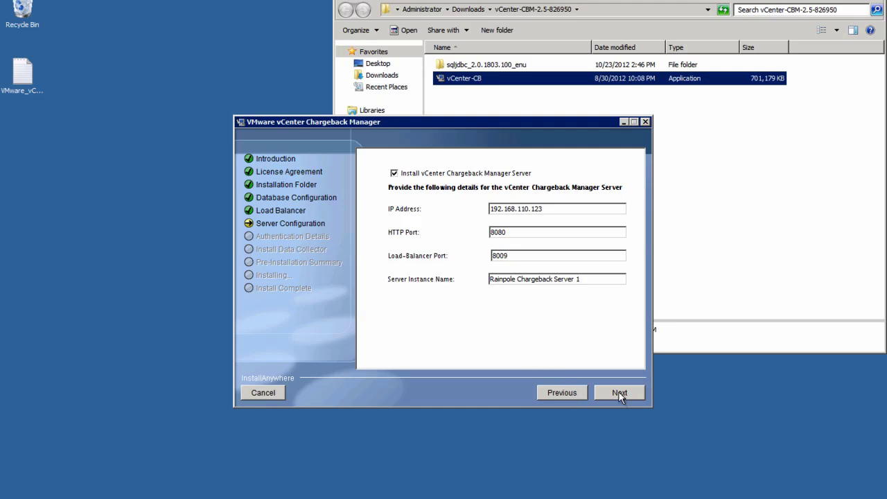
Step: Add the vCloud Director and vShield Manager data collectors to the installation
click(618, 392)
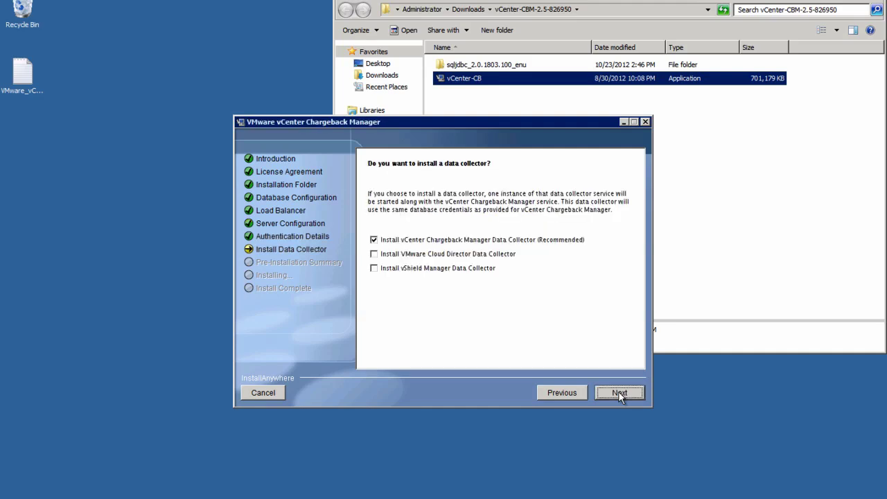
click(374, 255)
click(374, 269)
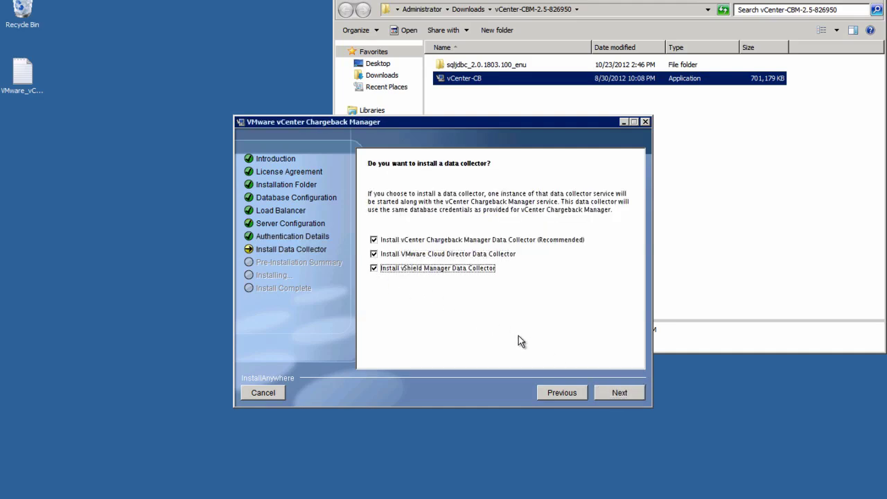
click(614, 392)
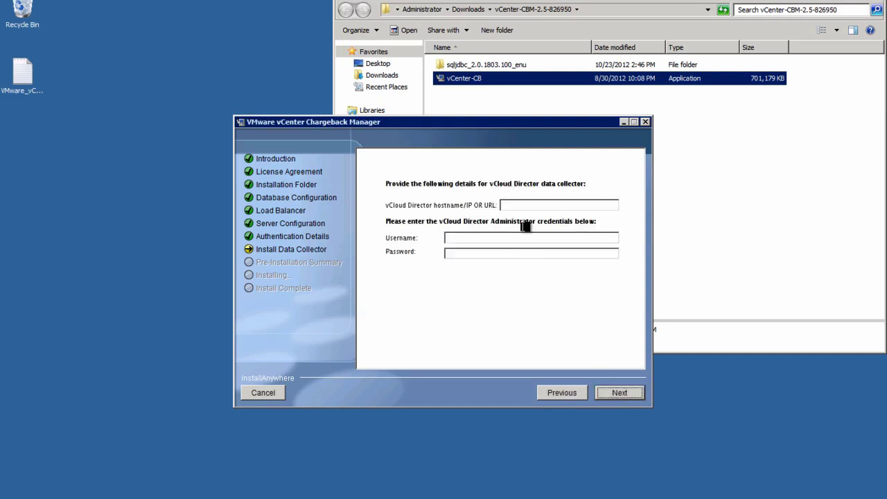
Step: Set the vCloud Director hostname to vcloud.rainpole.com with the administrator username and password
click(521, 205)
text(vclou)
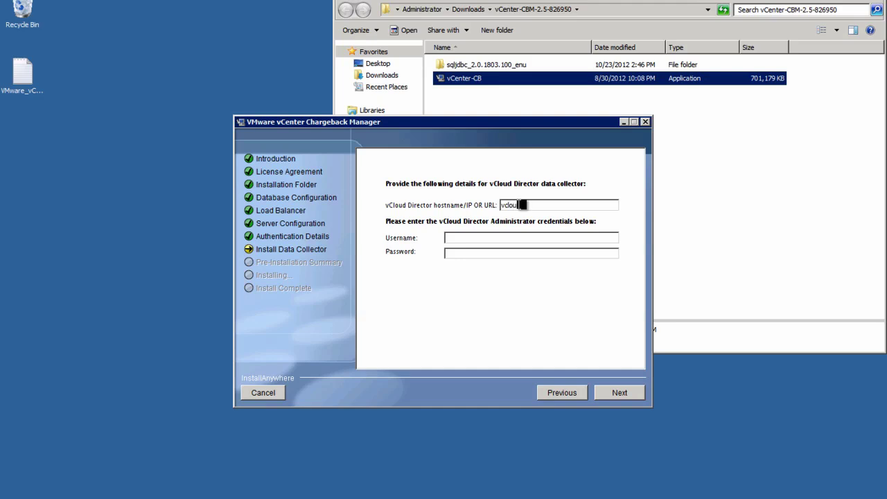
text(d.inpole.com)
key(Tab)
text(administratorvmware123)
Step: Set the vCloud Director database type to Oracle with URL oracle.rainpole.com
click(618, 392)
click(617, 191)
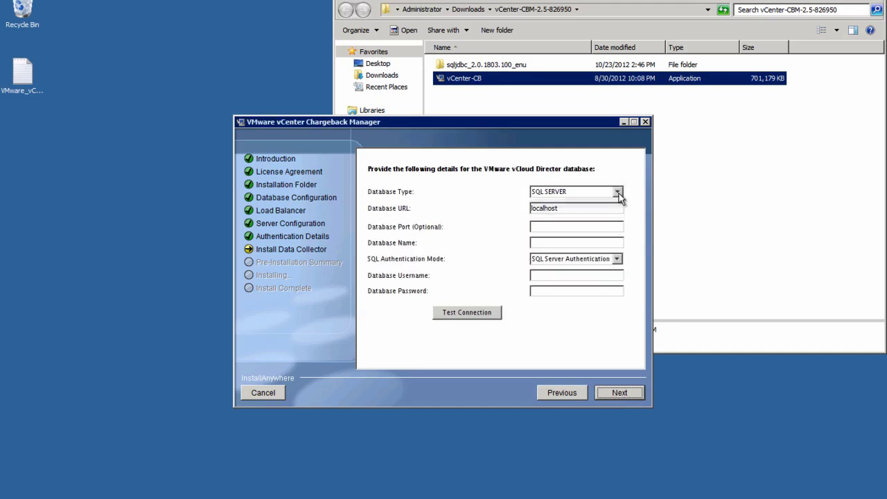
click(602, 213)
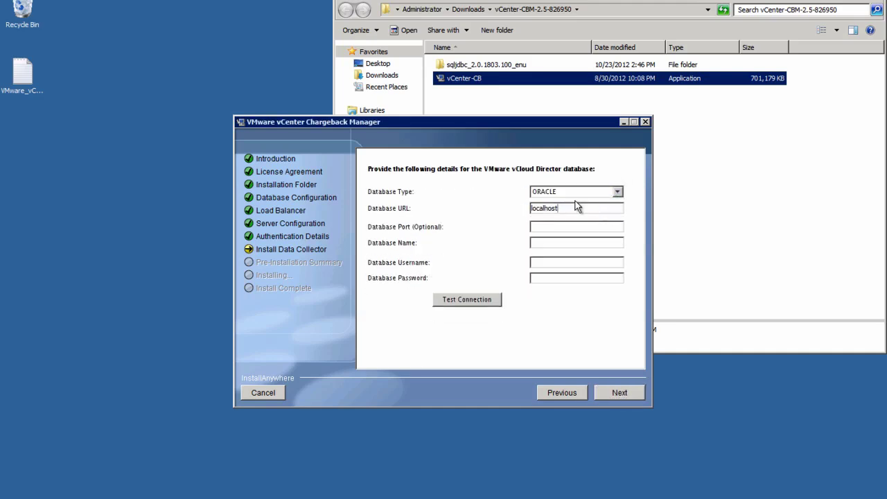
click(576, 207)
key(BackSpace)
key(BackSpace)
key(BackSpace)
key(BackSpace)
key(BackSpace)
key(BackSpace)
key(BackSpace)
key(BackSpace)
key(BackSpace)
text(oracle.rainpole.com)
Step: Enter database name orclXDB with its user and password, and confirm the test connection succeeds
key(Tab)
key(Tab)
text(orclXDBvcduservmware)
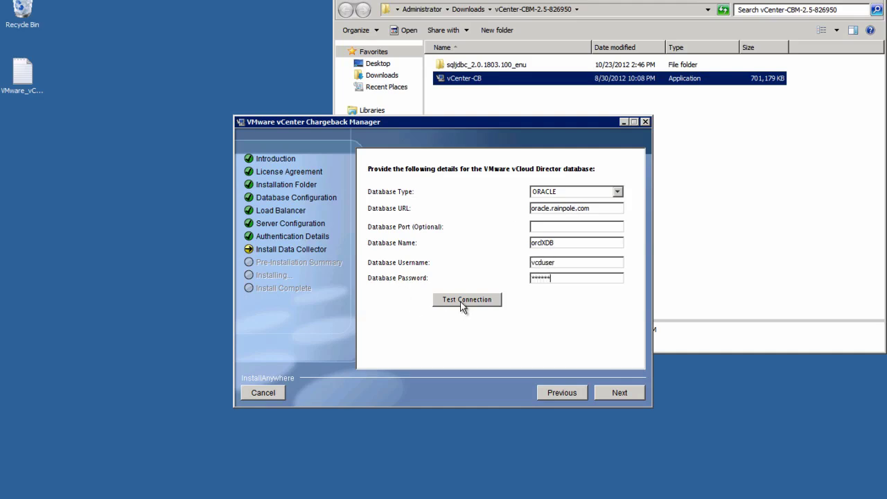
click(463, 302)
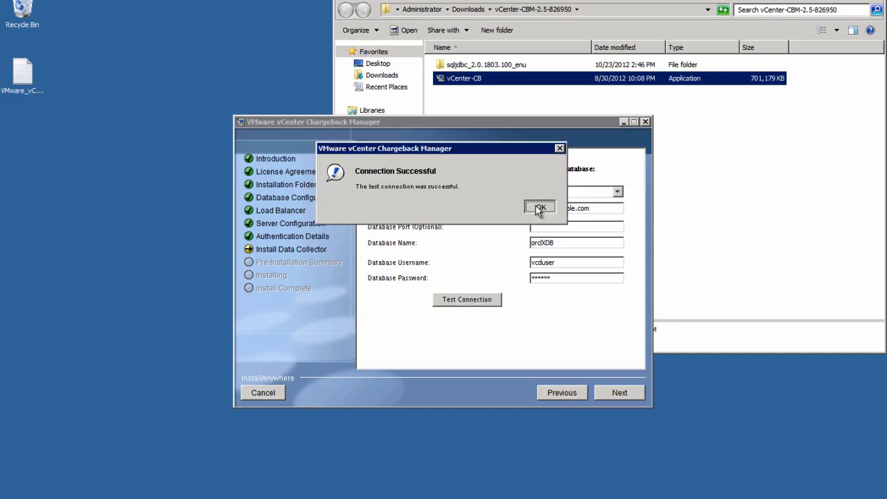
click(538, 208)
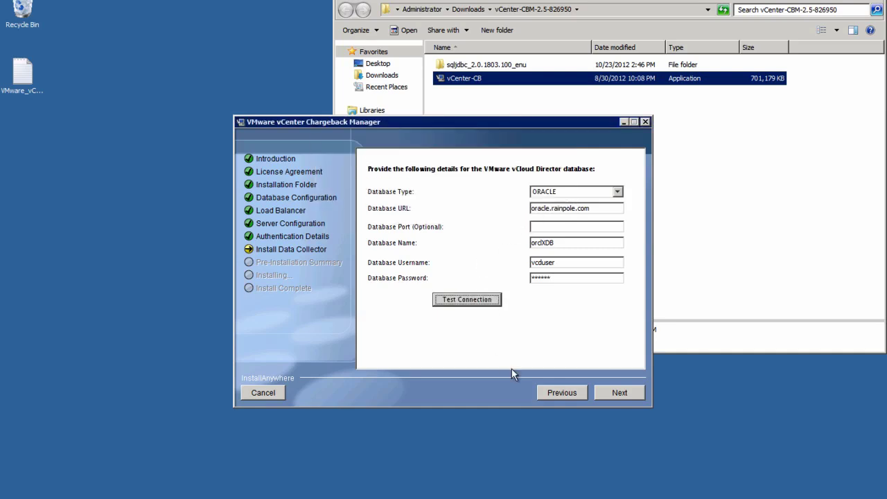
Step: Enter the administrative account password for verification
click(604, 394)
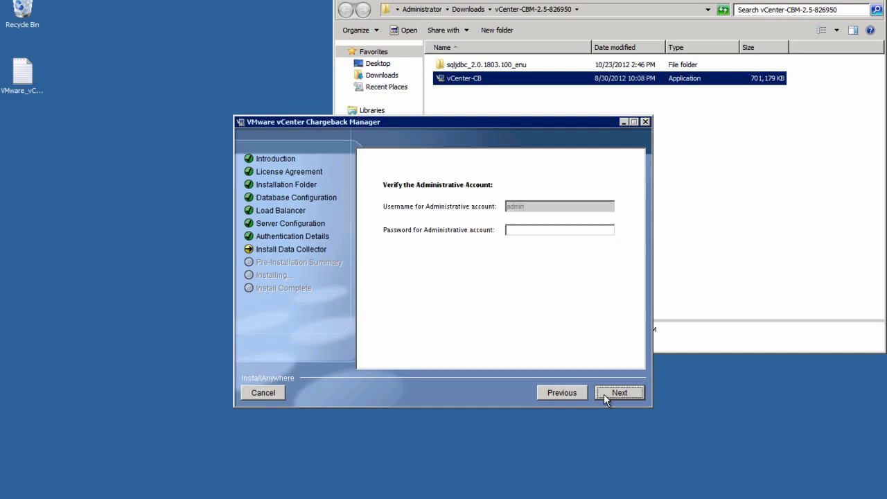
click(547, 230)
text(********)
Step: Review the pre-installation summary and start the installation
click(610, 392)
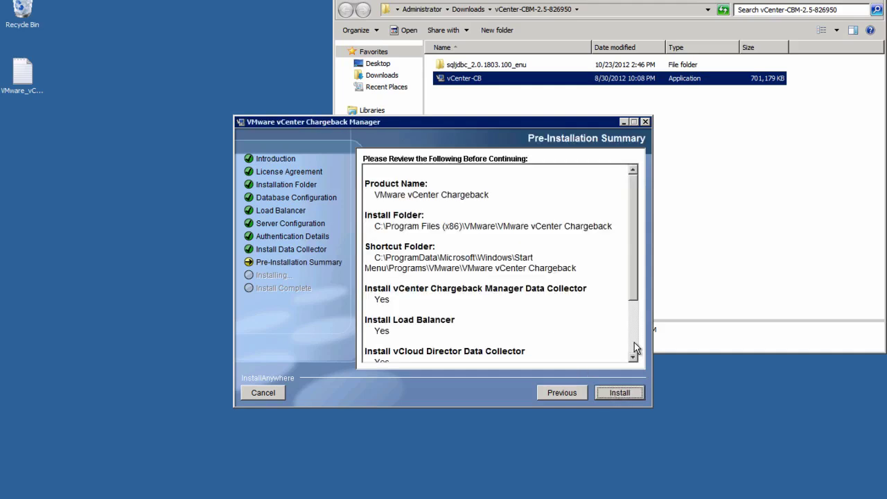
click(634, 342)
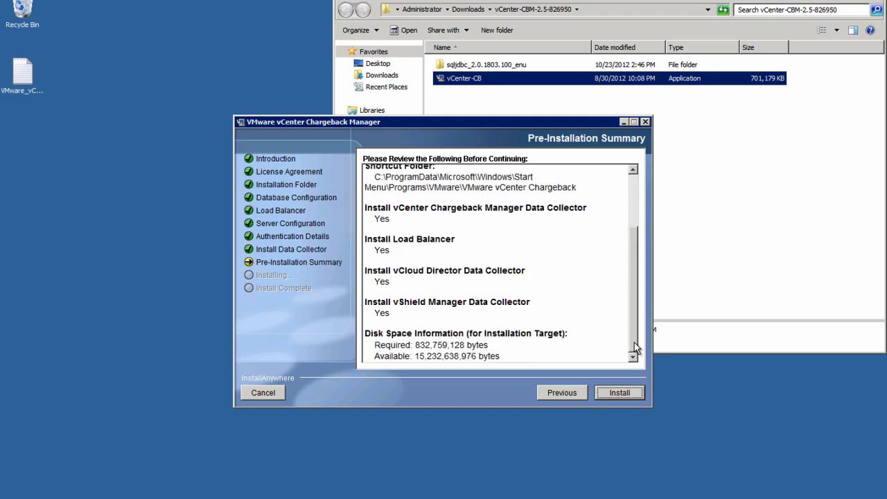
click(614, 393)
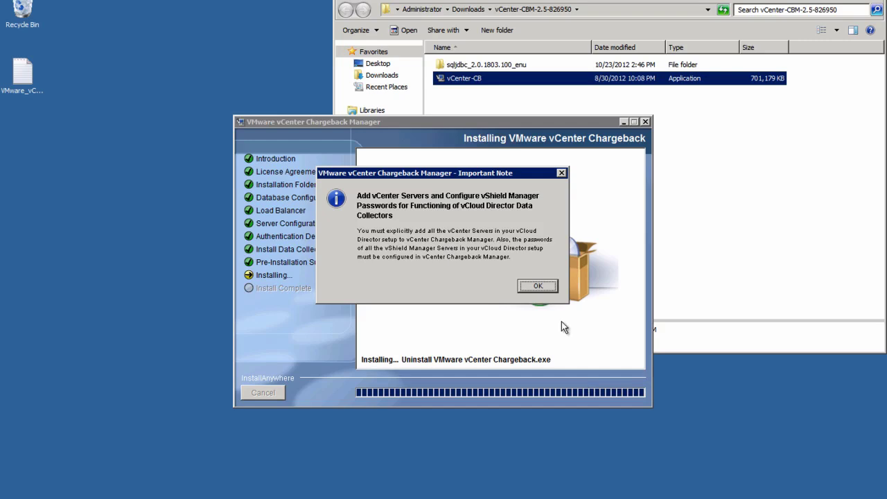
Step: Acknowledge the vCenter Servers note, finish the installer and generate the default SSL certificate
click(550, 285)
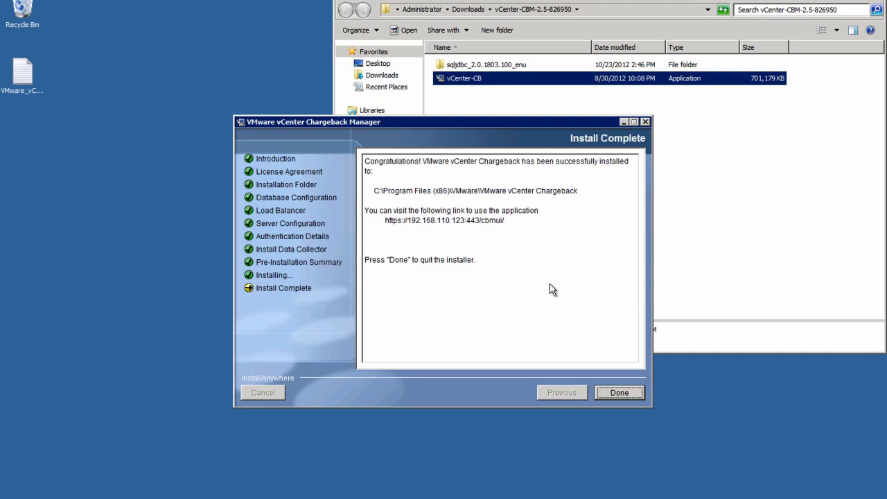
click(610, 392)
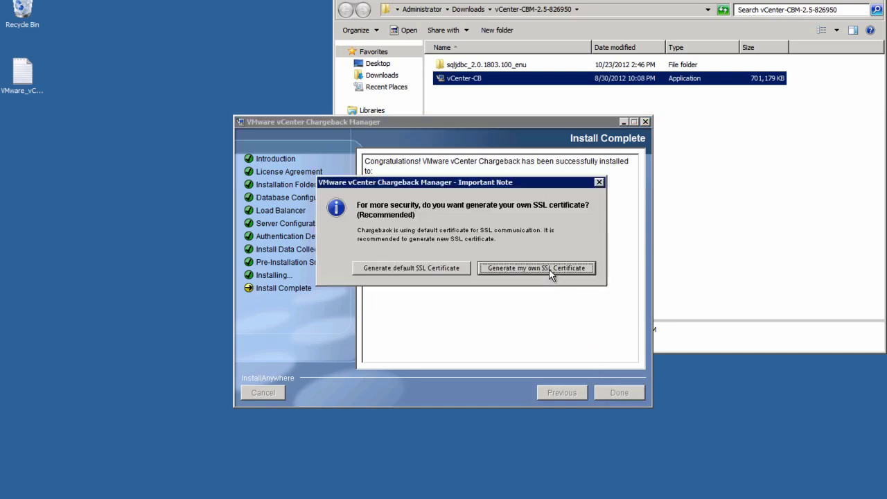
click(443, 267)
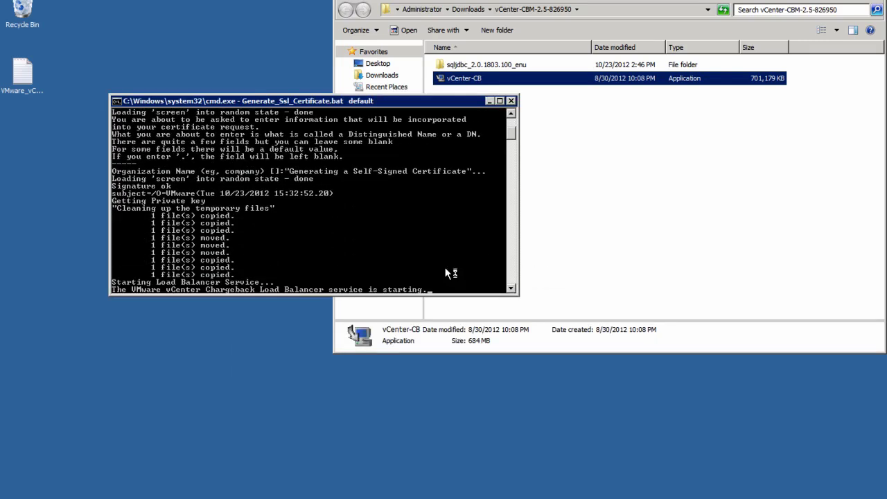
Step: Close the certificate script window and open the Chargeback Manager login page in Internet Explorer
key(Return)
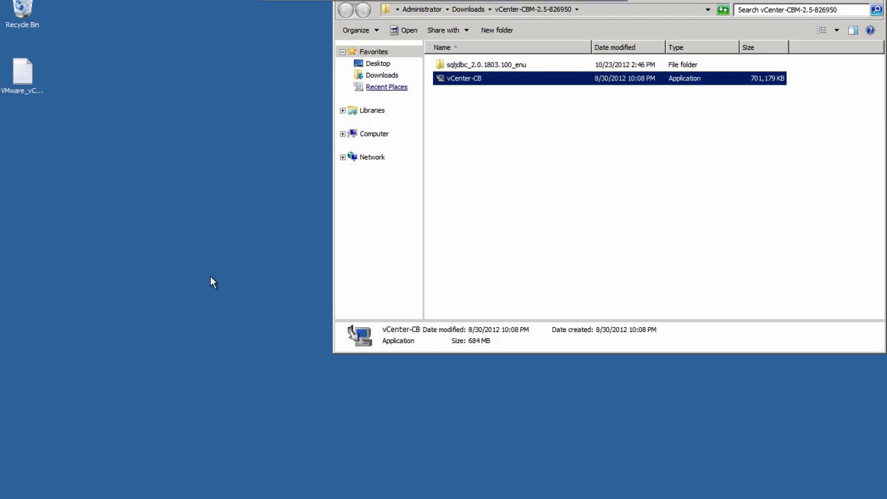
click(14, 496)
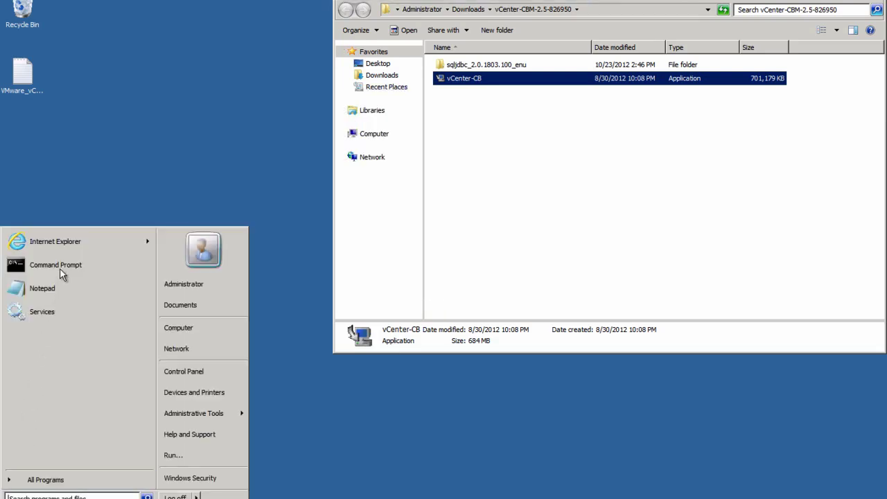
click(57, 241)
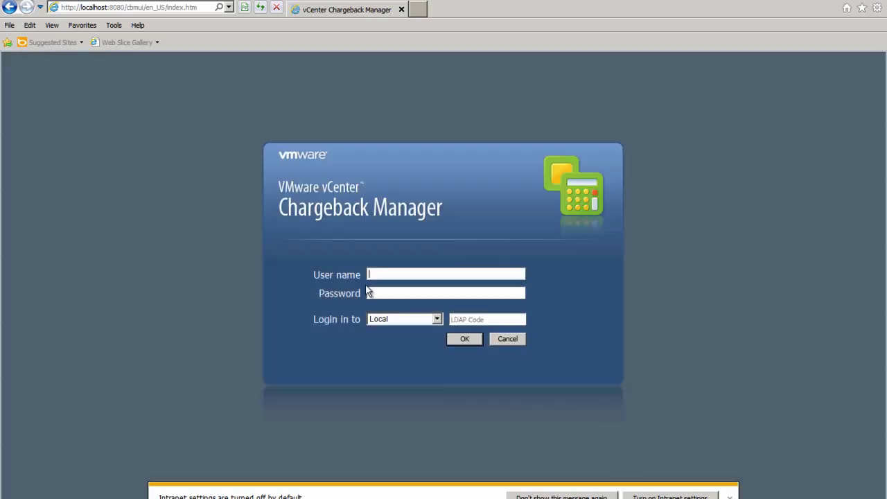
Step: Sign in with the admin user name and its password
click(371, 276)
text(admin)
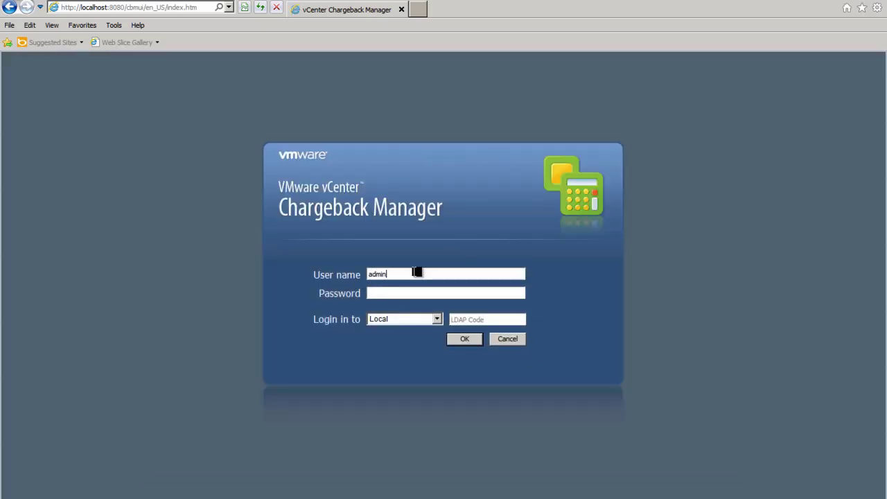
key(Tab)
text(••••••••)
key(Return)
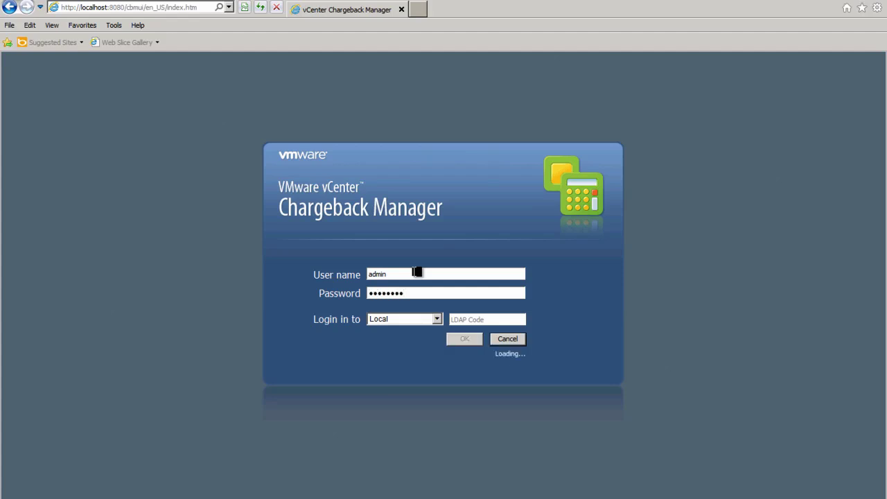